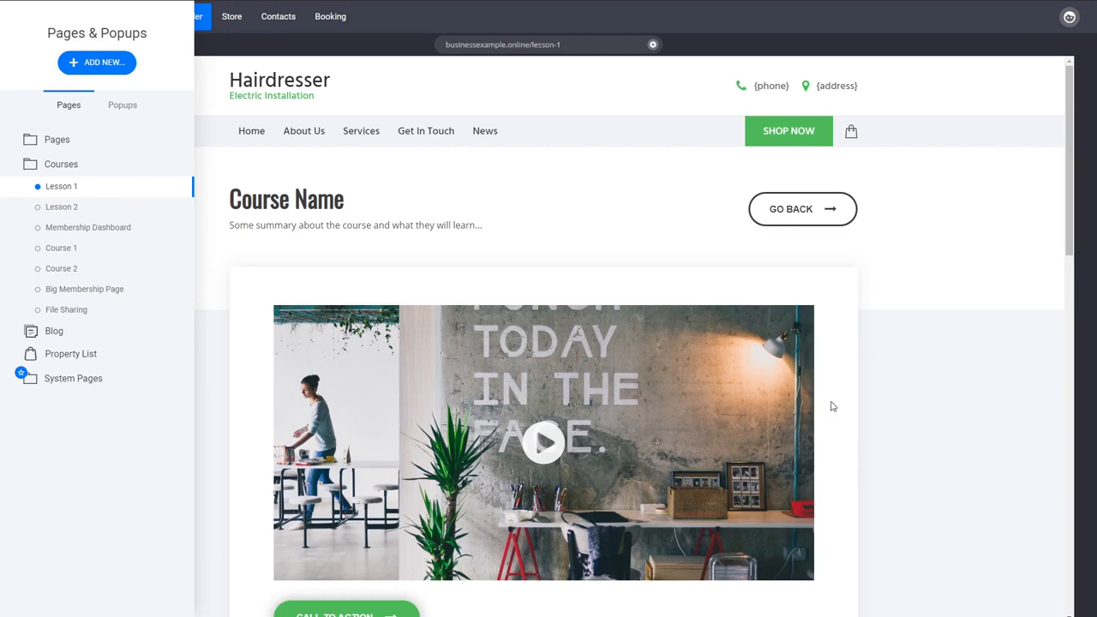
Add two member groups named "Lesson 1" and "Lesson 2" in the website's contacts
left_click(947, 403)
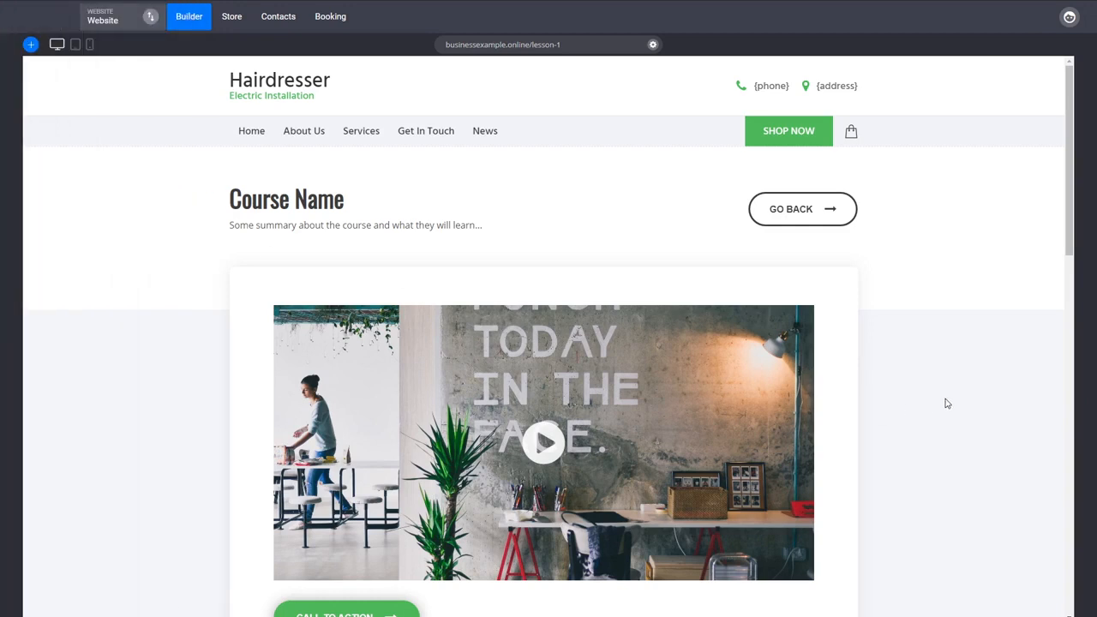
left_click(281, 32)
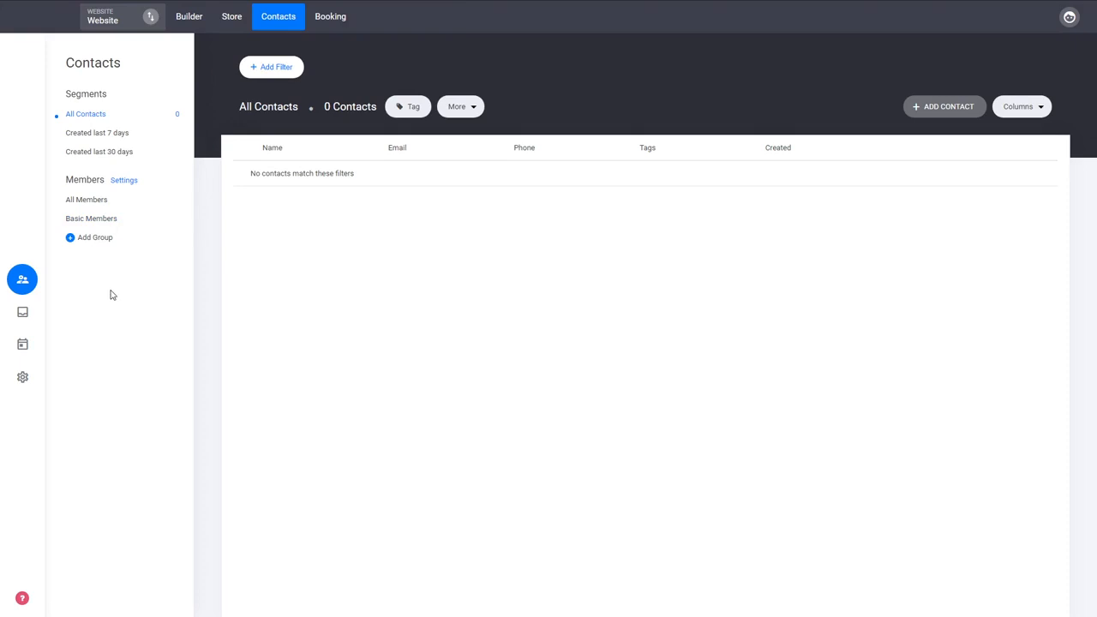
left_click(96, 238)
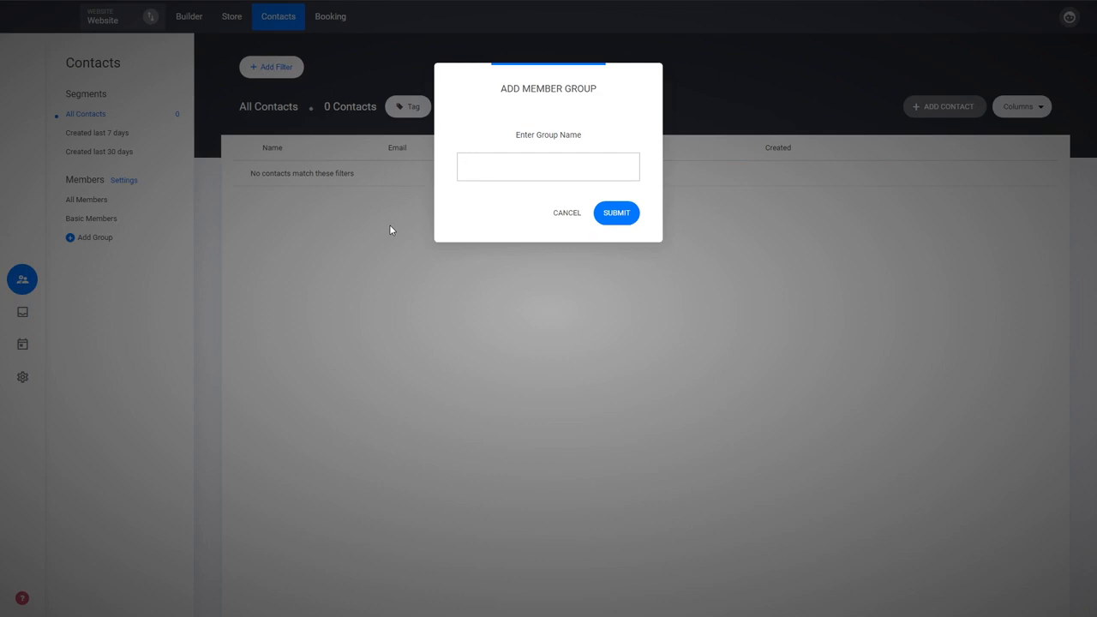
type("Lesson 1")
left_click(605, 215)
left_click(92, 257)
type("Lesson 2")
left_click(627, 215)
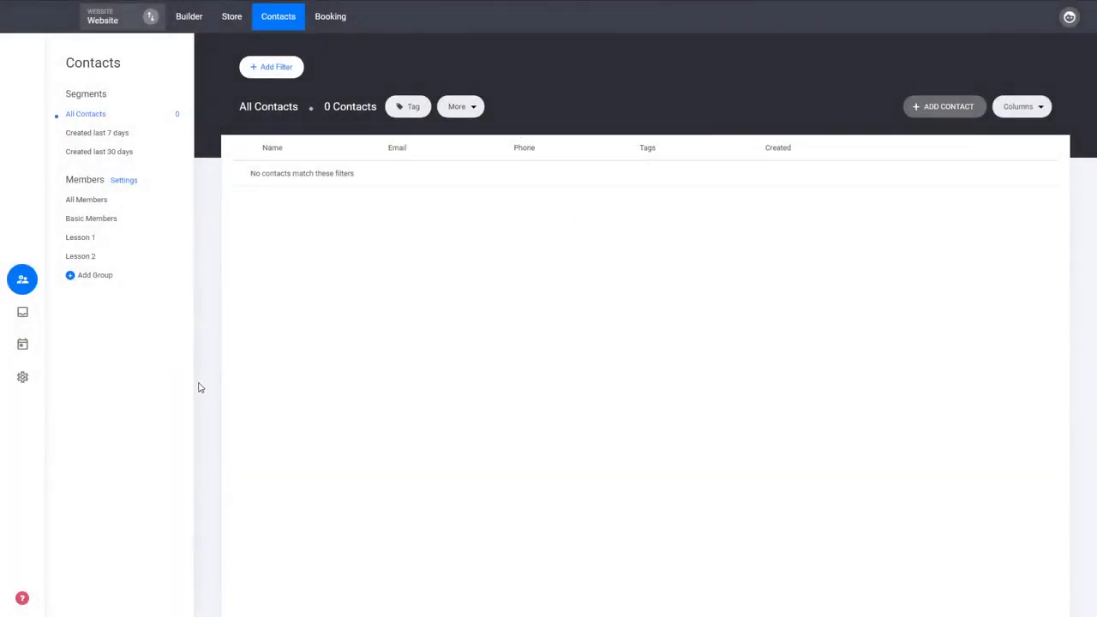
Add a third member group named "Courses"
left_click(96, 244)
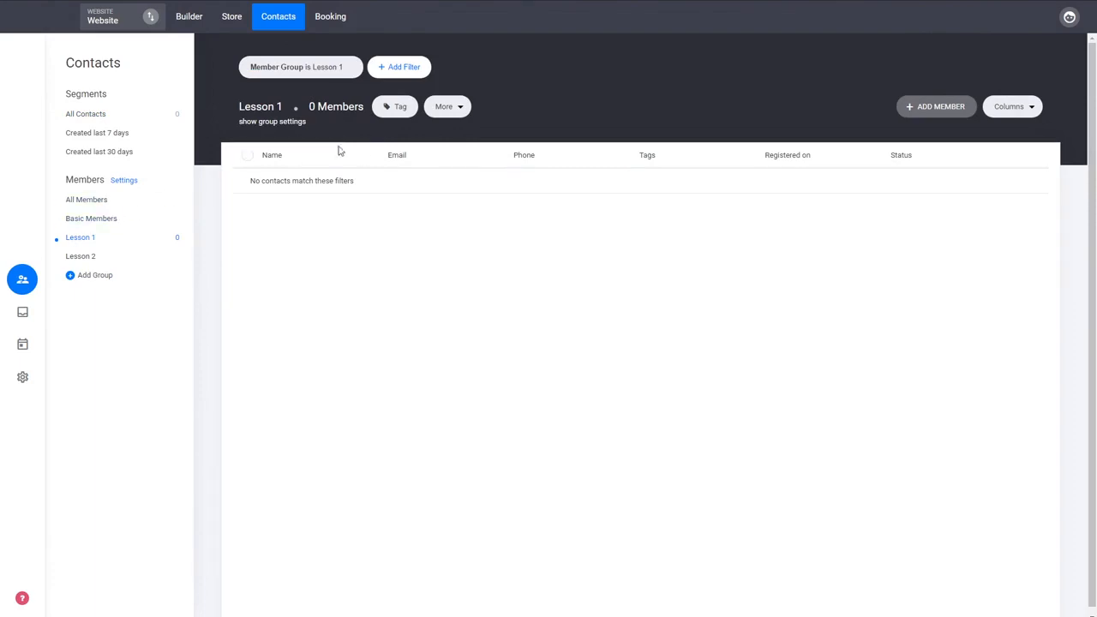
left_click(96, 275)
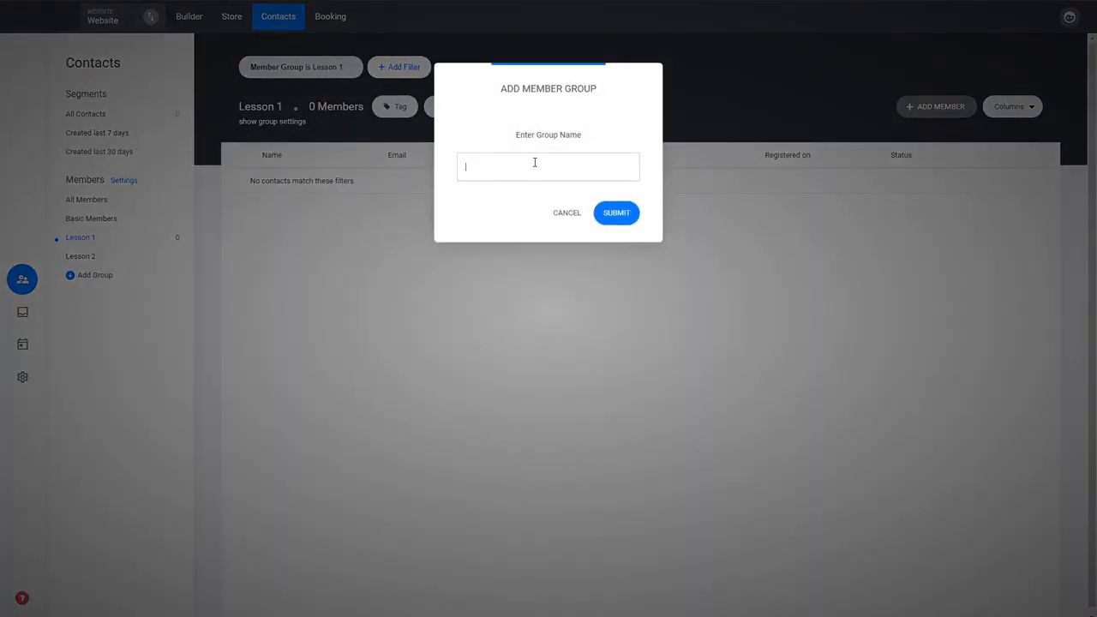
type("Courses")
left_click(630, 213)
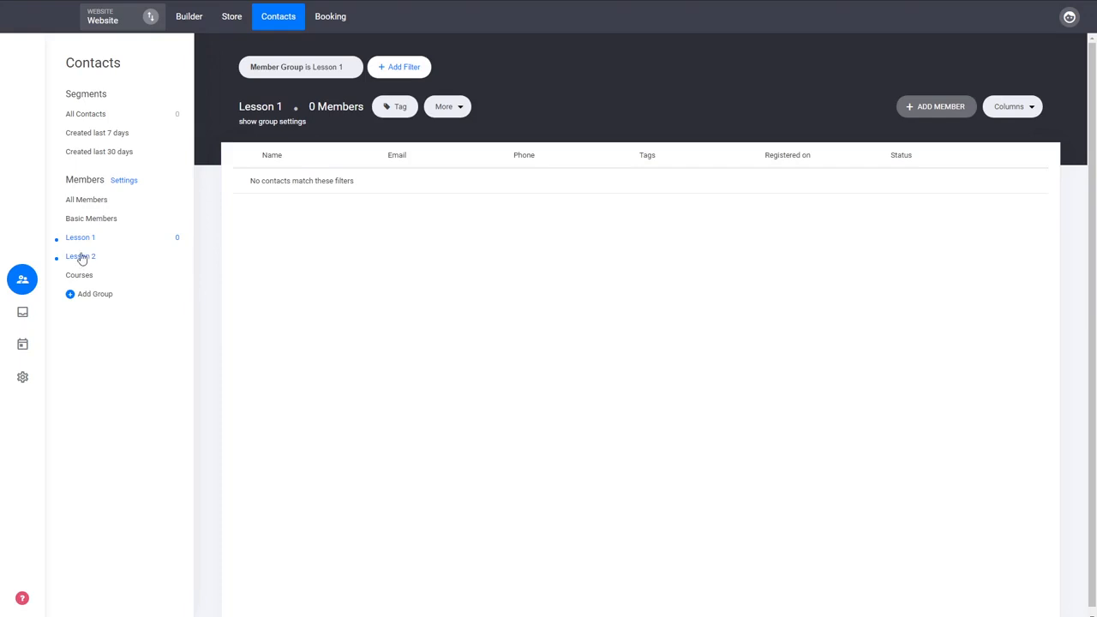
Set the Lesson 1 group's redirect page after login to the Lesson 1 page from the Courses page group
left_click(271, 123)
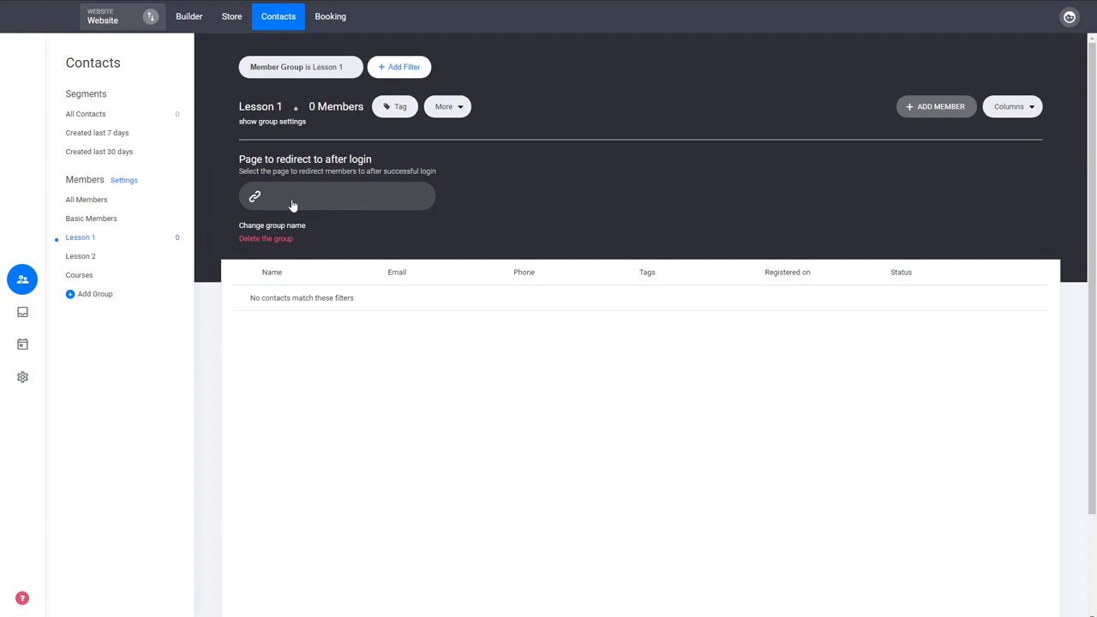
left_click(297, 209)
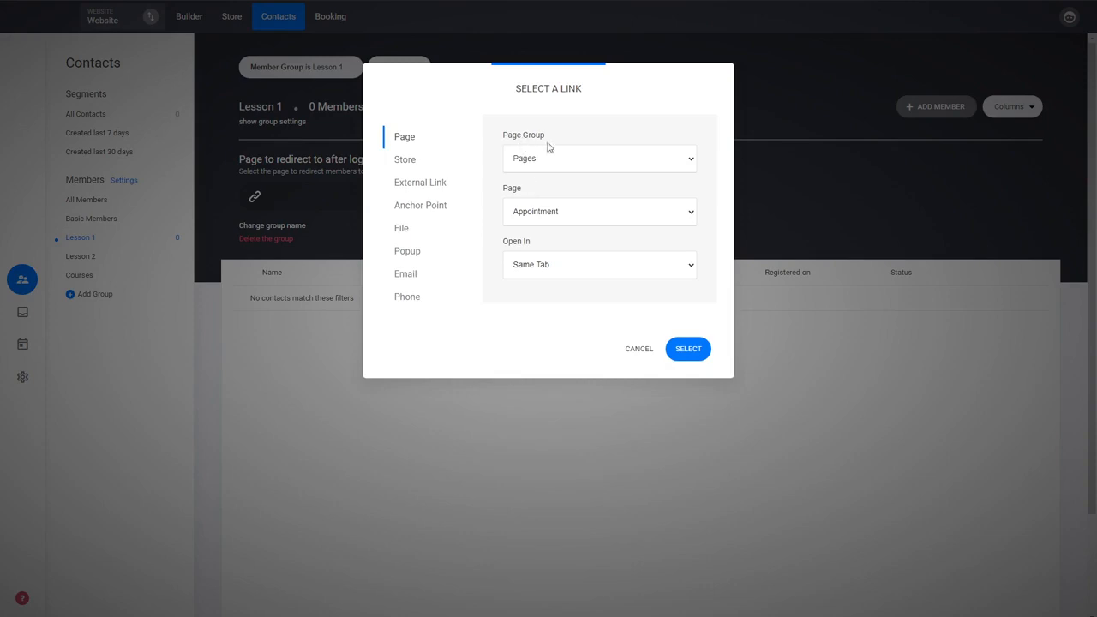
left_click(538, 158)
left_click(518, 195)
left_click(699, 351)
Set the Lesson 2 group's redirect page after login to the Lesson 2 page
left_click(103, 256)
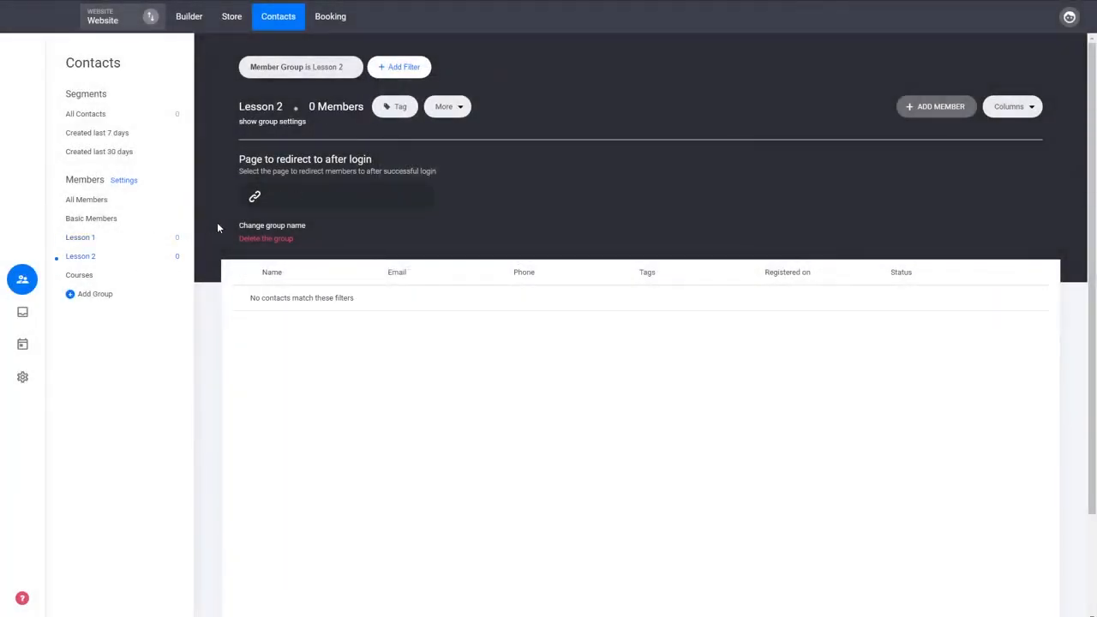
left_click(317, 202)
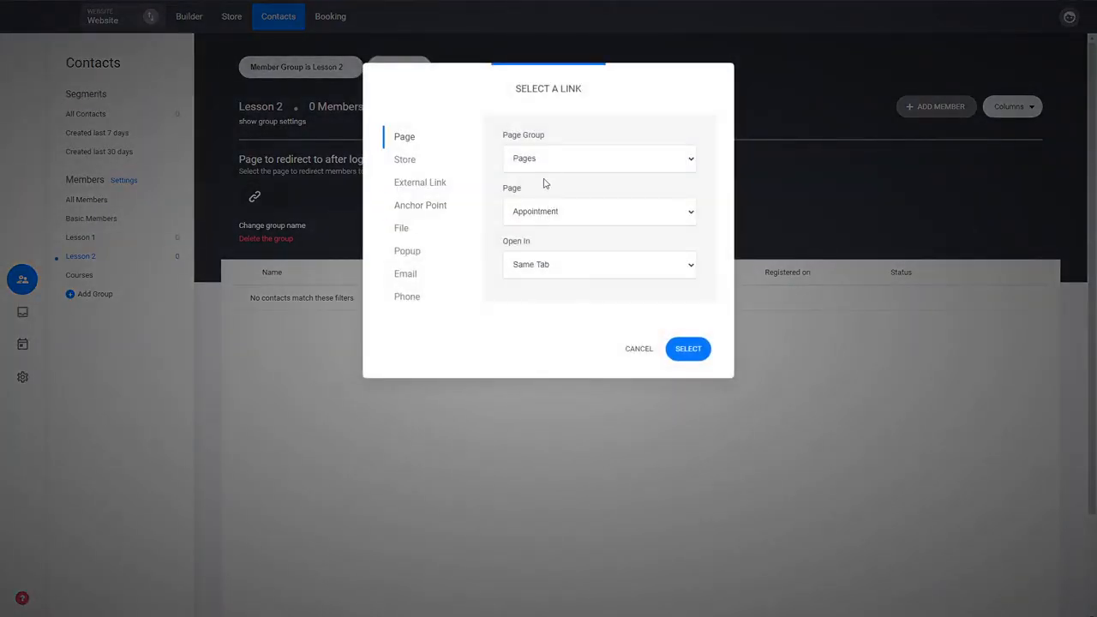
left_click(544, 215)
left_click(530, 248)
left_click(679, 348)
Set the Courses group's redirect page after login to Membership Dashboard from the Courses page group
left_click(77, 275)
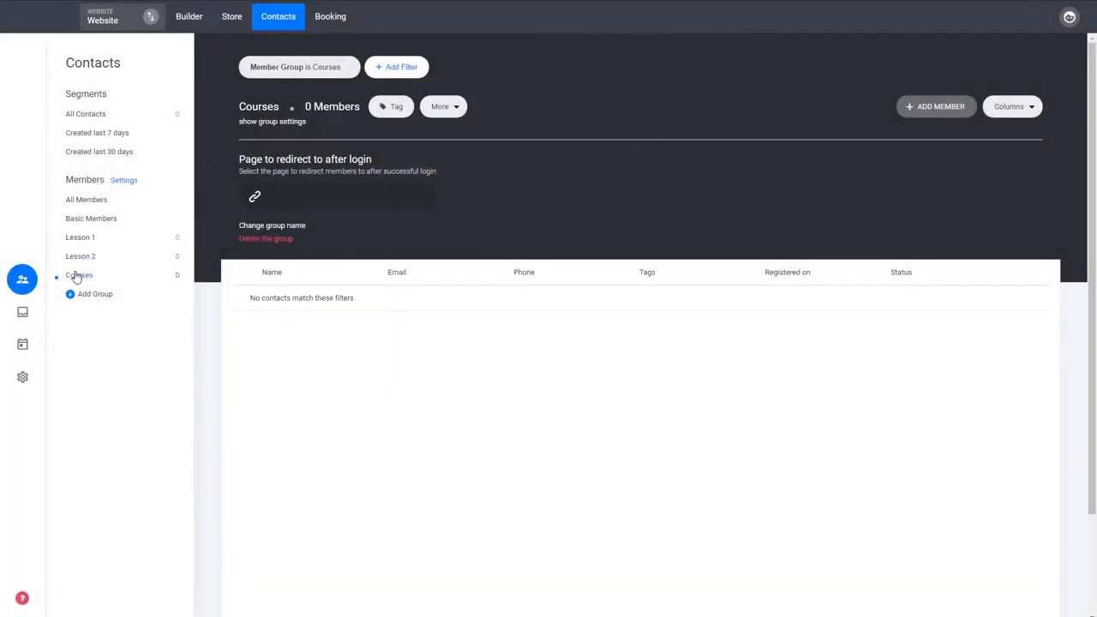
left_click(350, 201)
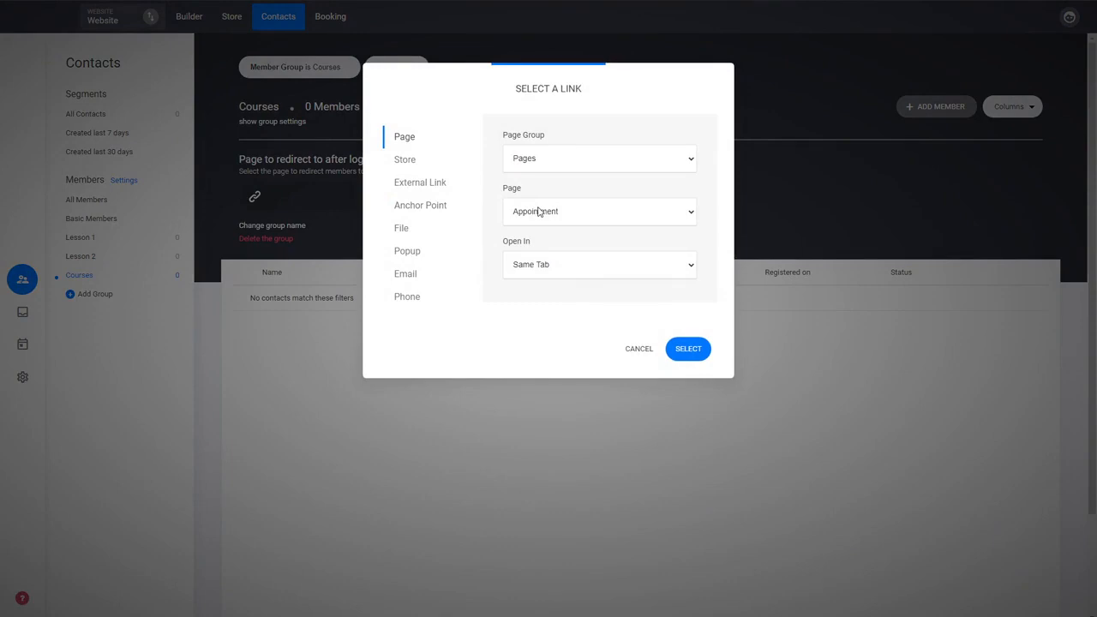
left_click(543, 158)
left_click(533, 190)
left_click(688, 358)
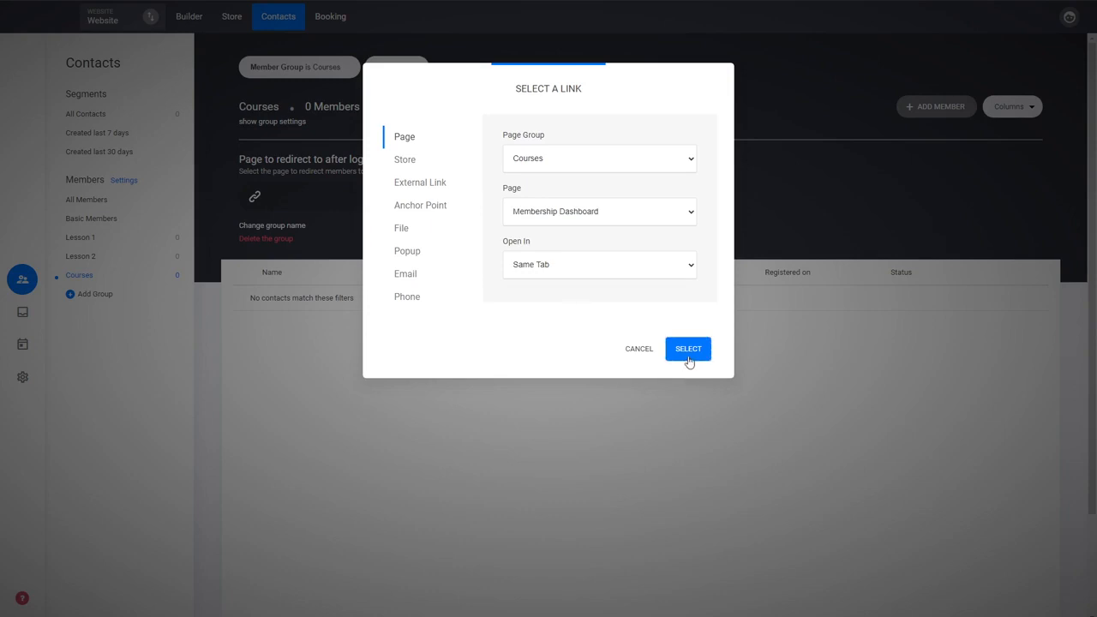
left_click(694, 358)
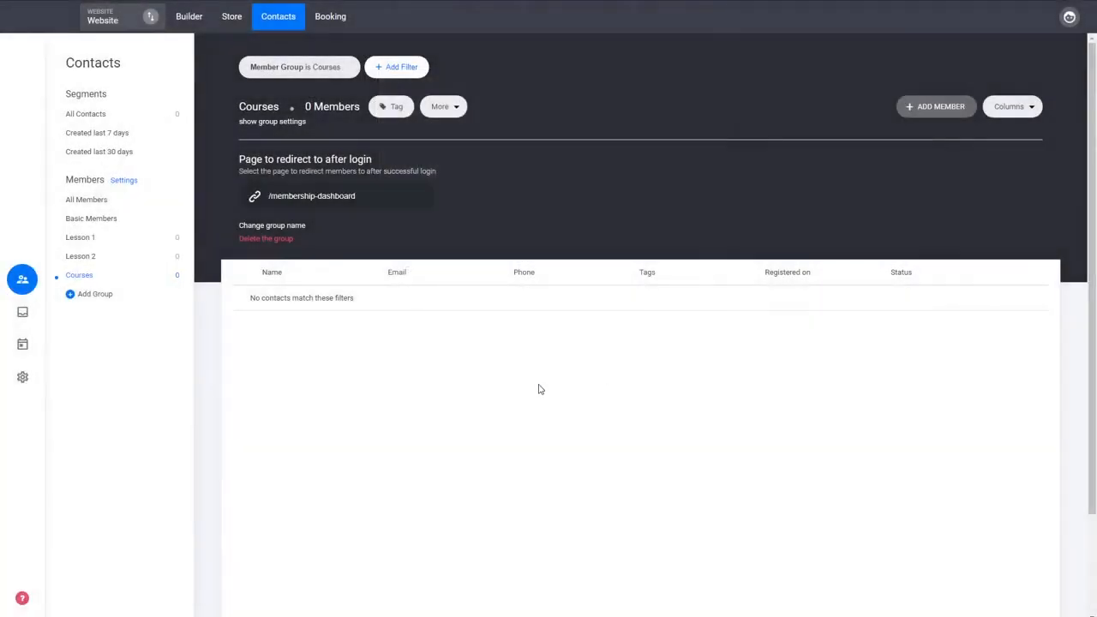
left_click(94, 240)
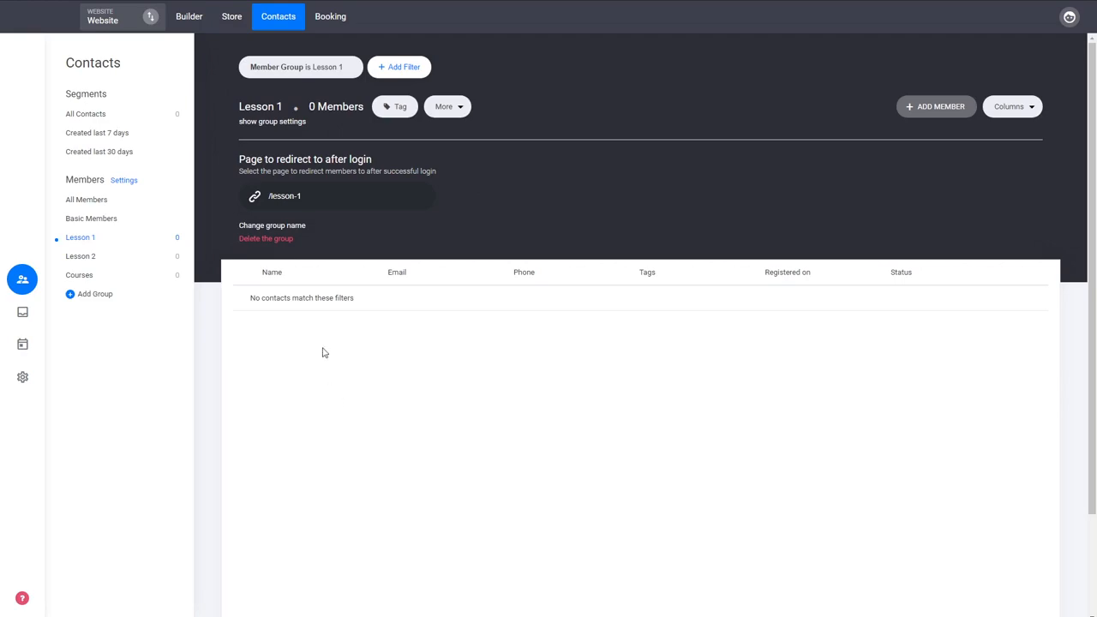
left_click(289, 226)
left_click(557, 207)
left_click(245, 122)
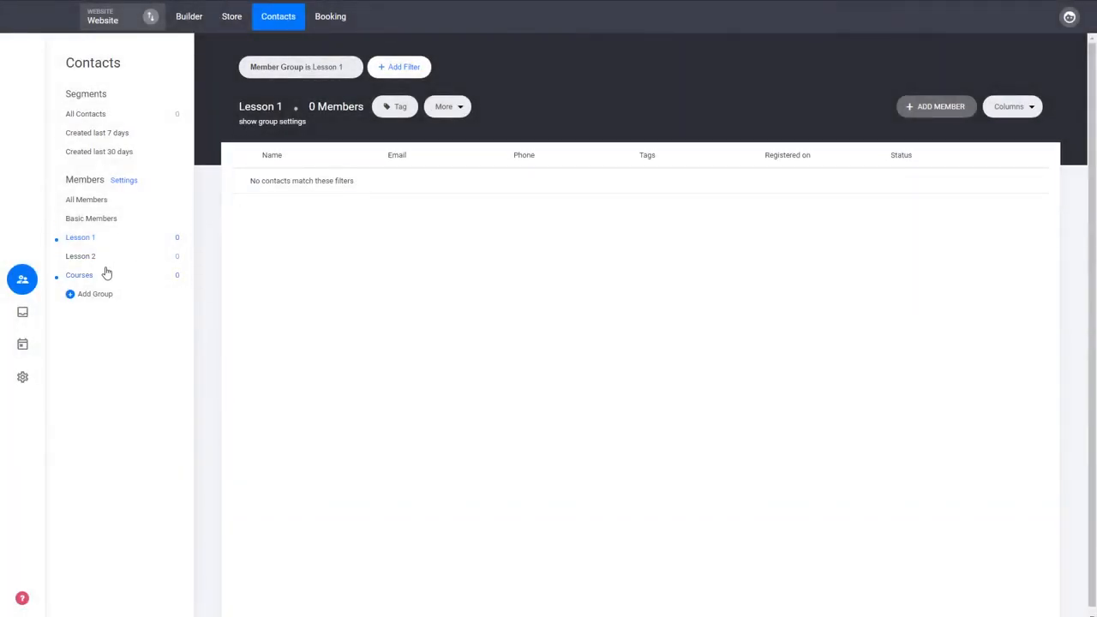
In the website builder, make the Lesson 1 course page accessible to Members Only, limited to the Lesson 1 member group, and save it
left_click(201, 24)
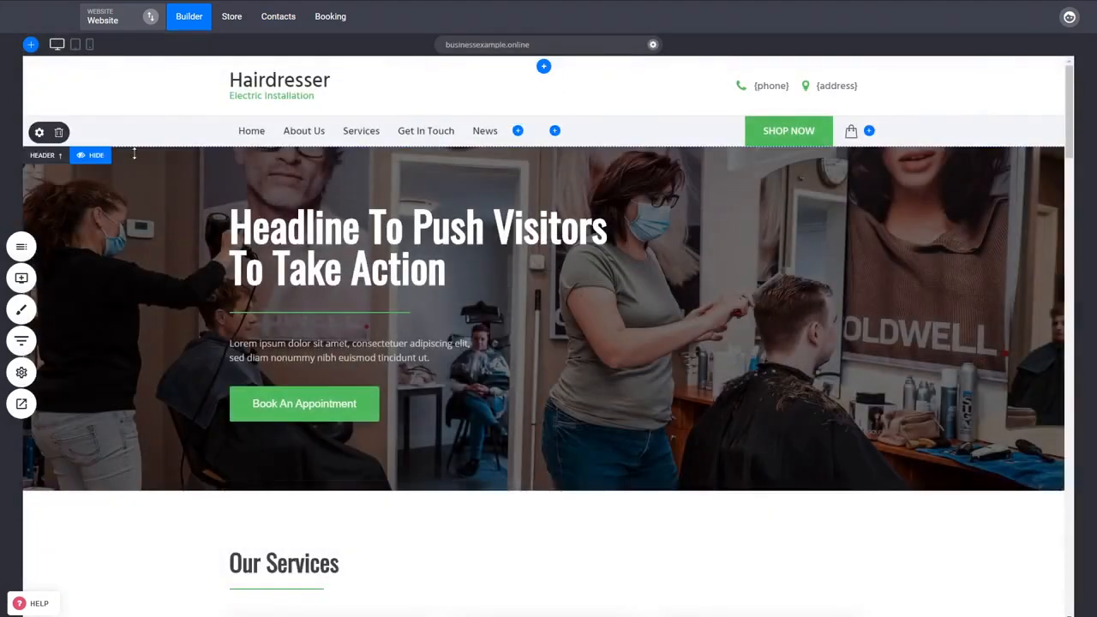
left_click(30, 254)
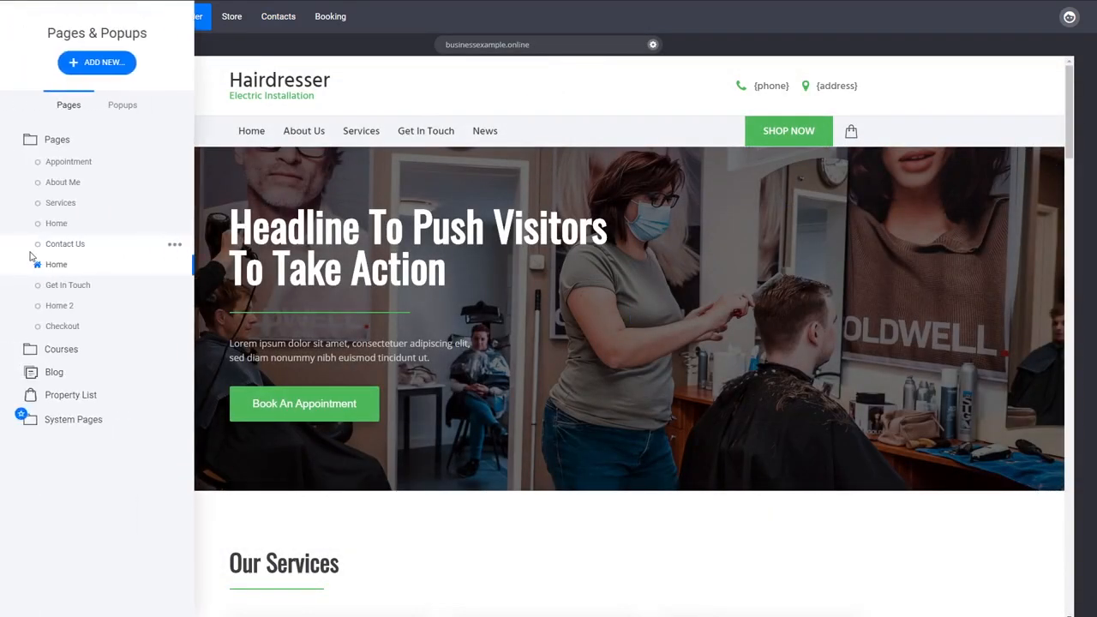
left_click(72, 350)
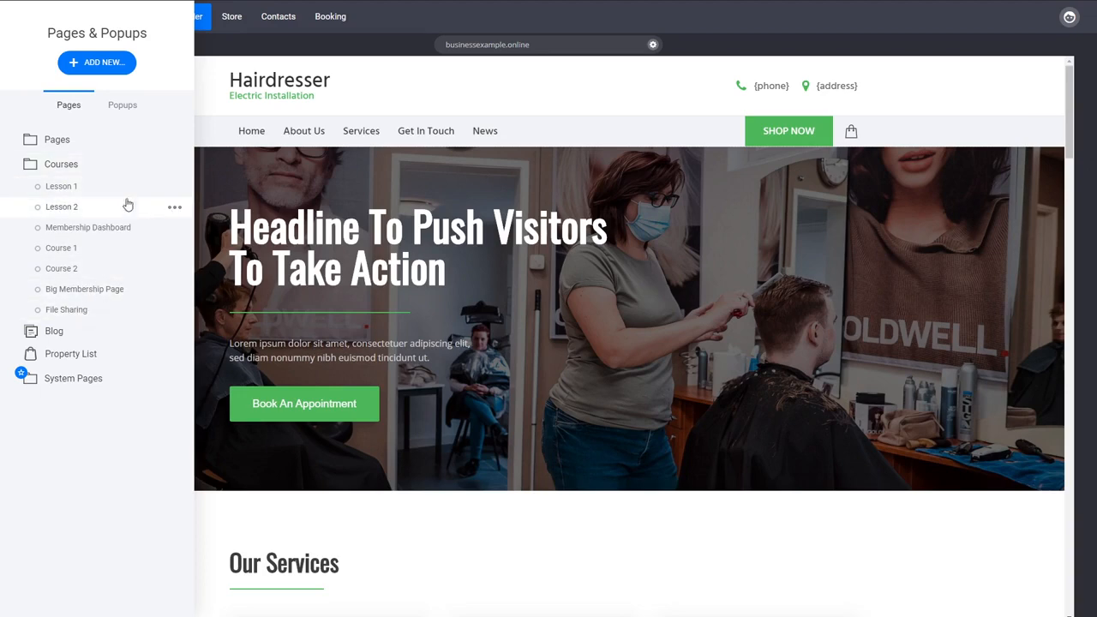
left_click(174, 190)
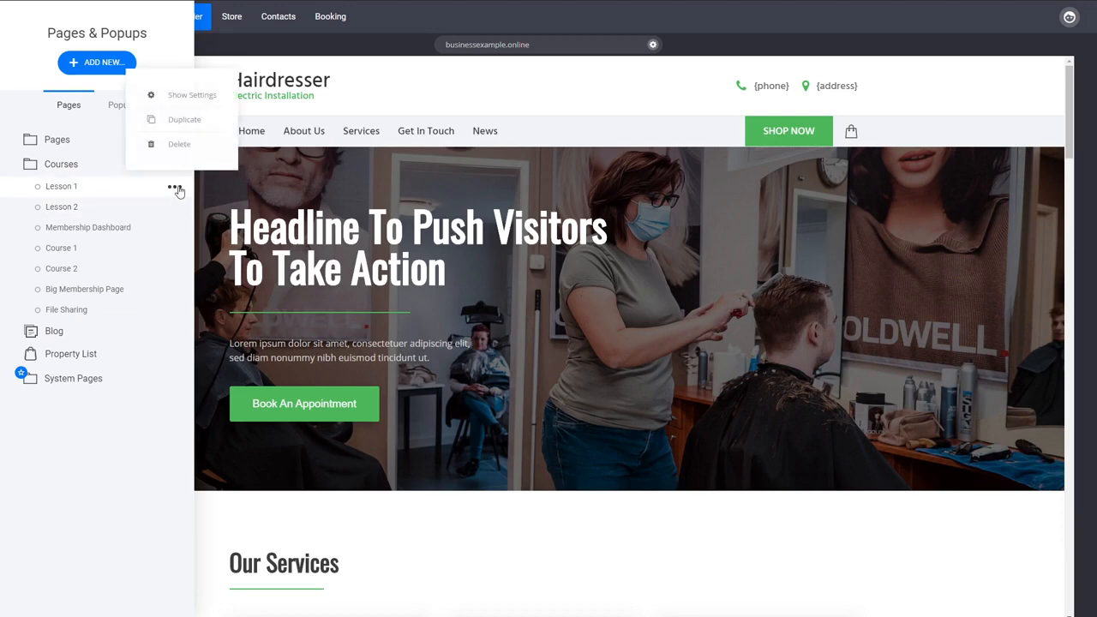
left_click(190, 95)
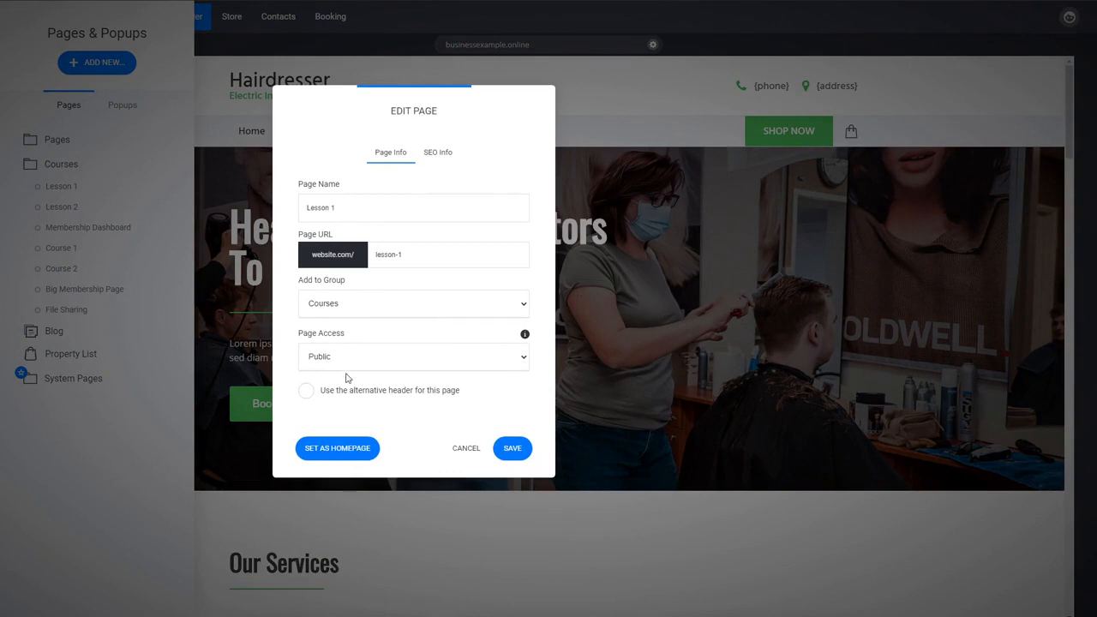
mouse_move(304, 334)
left_click(341, 400)
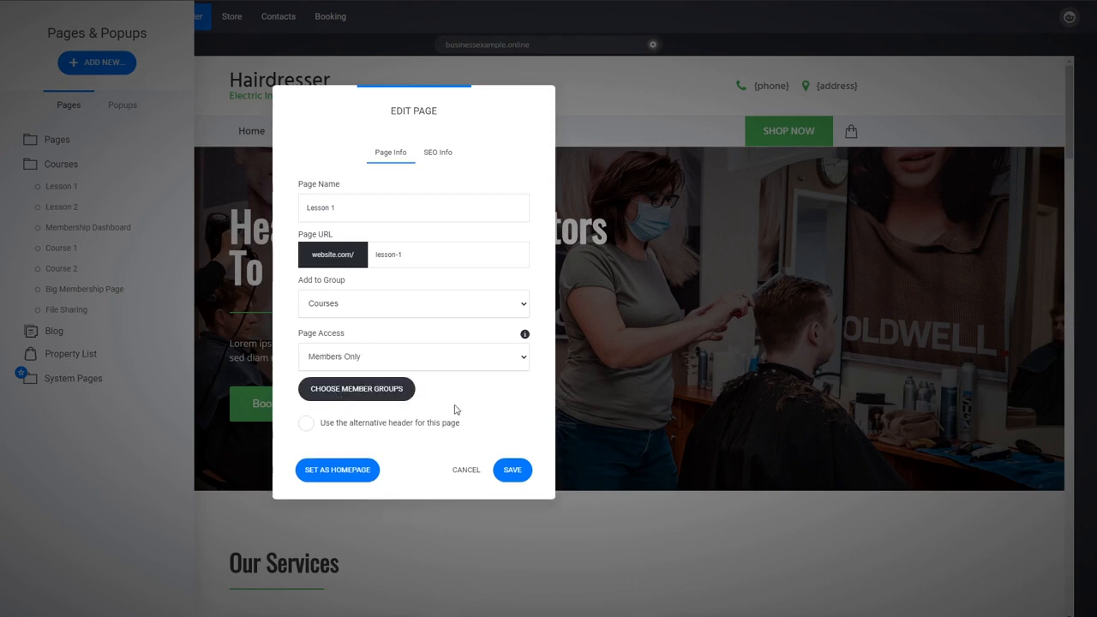
left_click(407, 392)
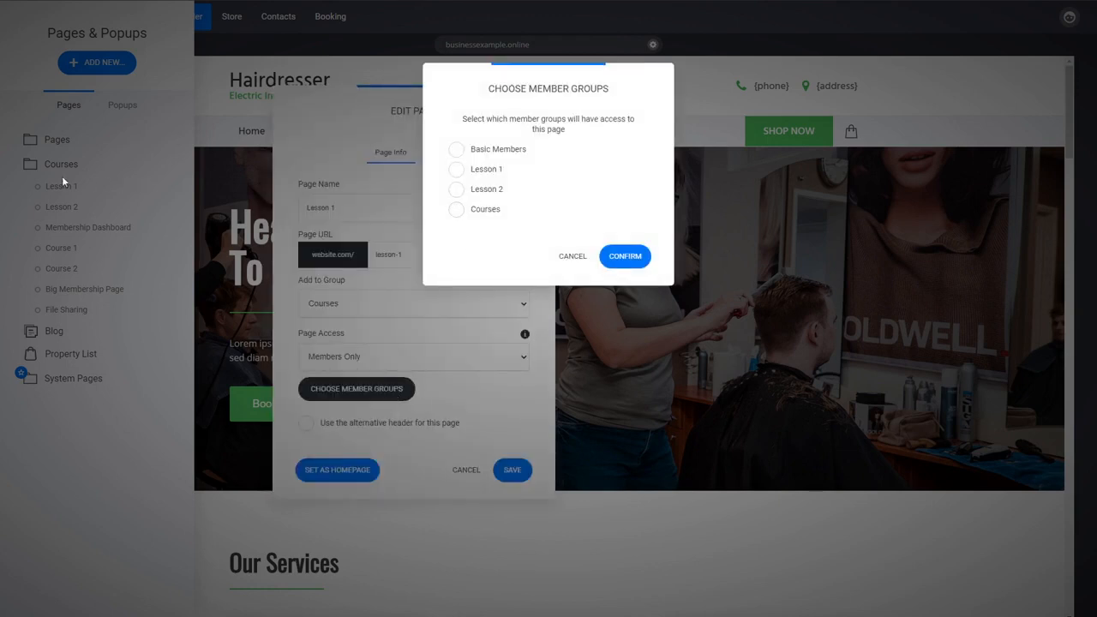
left_click(488, 171)
left_click(628, 262)
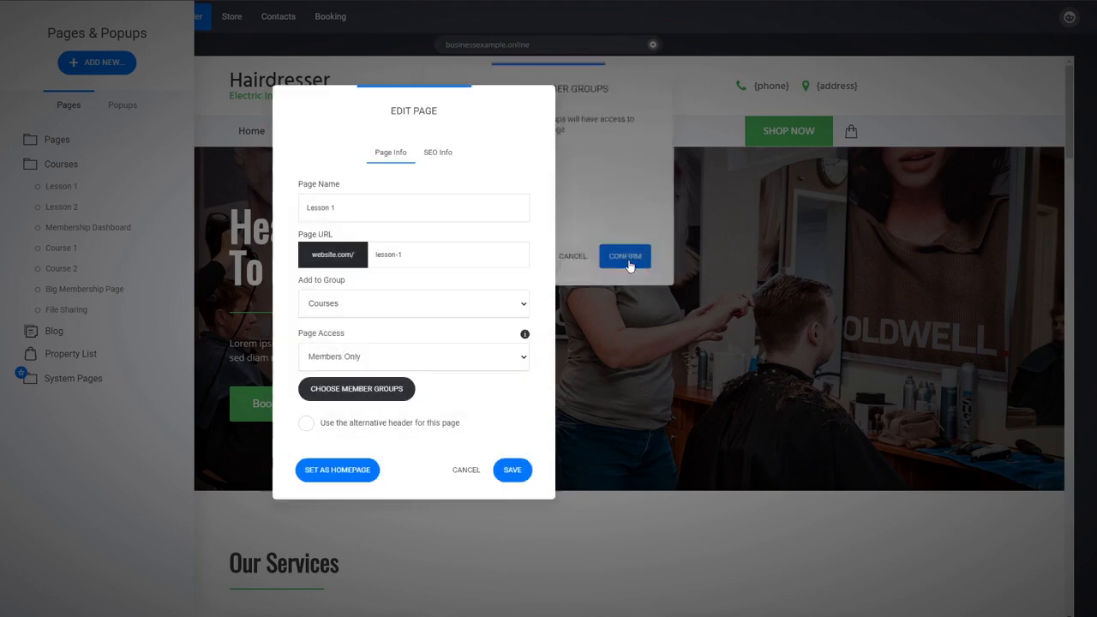
left_click(514, 471)
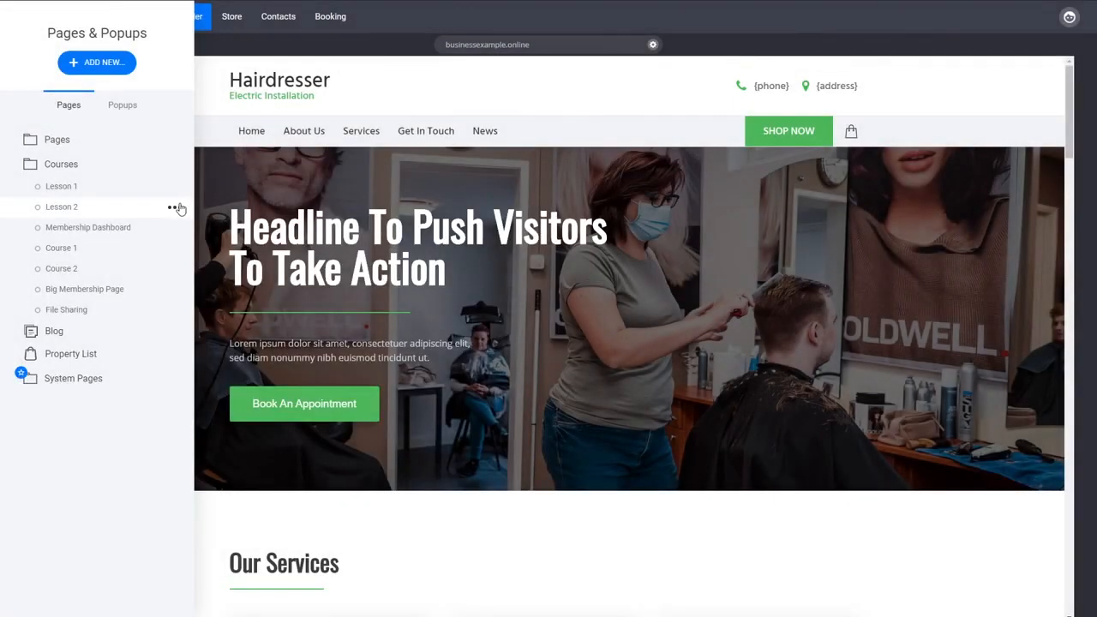
Make the Lesson 2 page accessible to Members Only, limited to the Lesson 2 member group, and save it
left_click(176, 208)
left_click(202, 120)
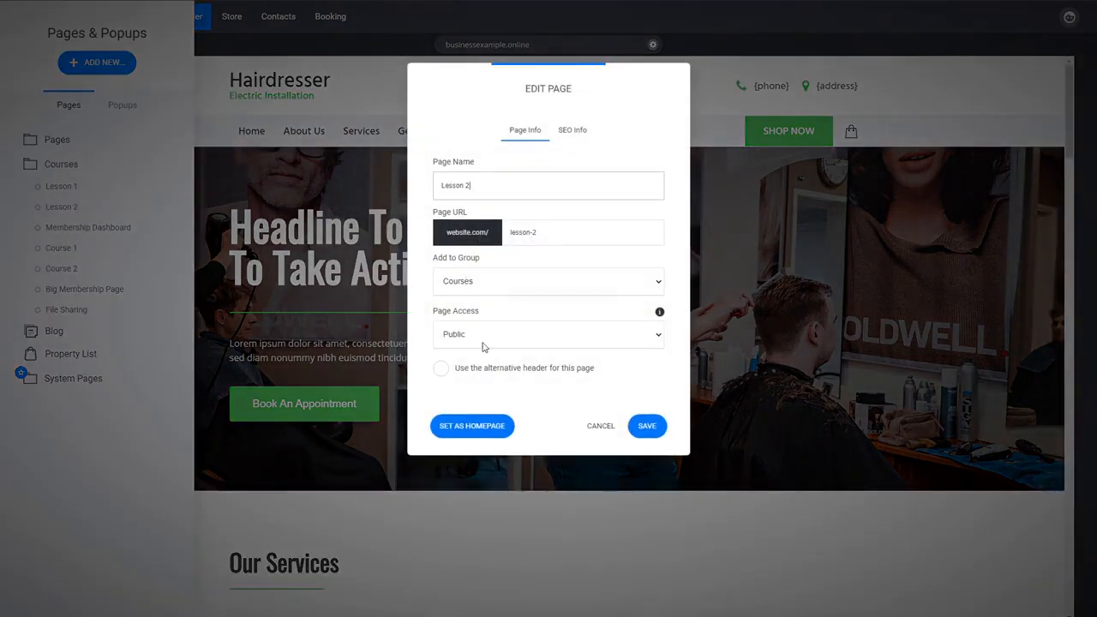
left_click(477, 367)
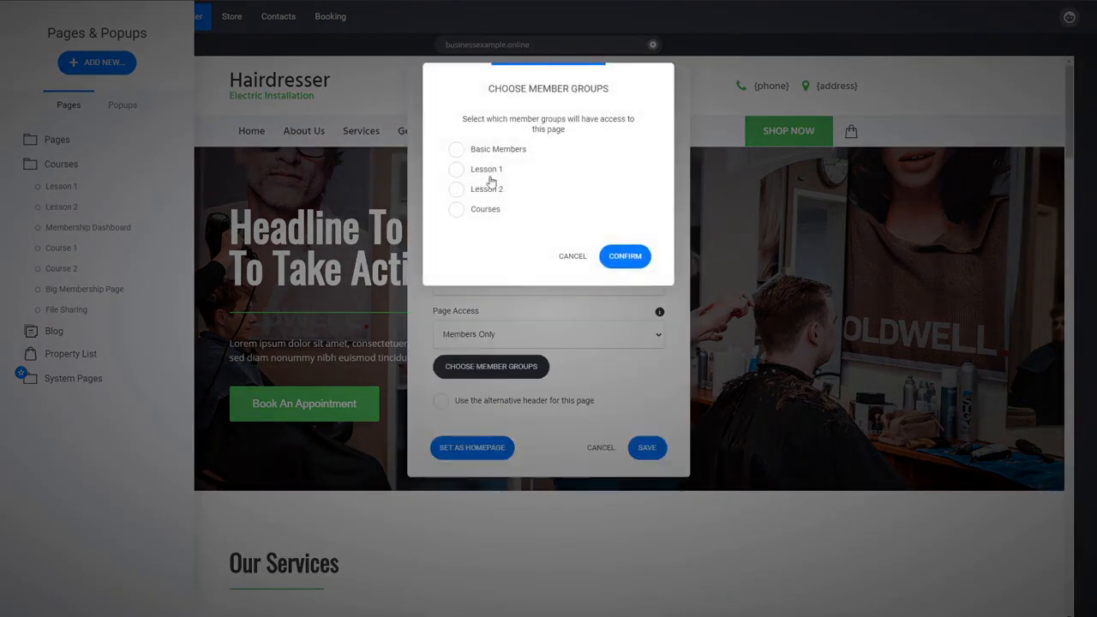
left_click(487, 190)
left_click(625, 255)
left_click(470, 367)
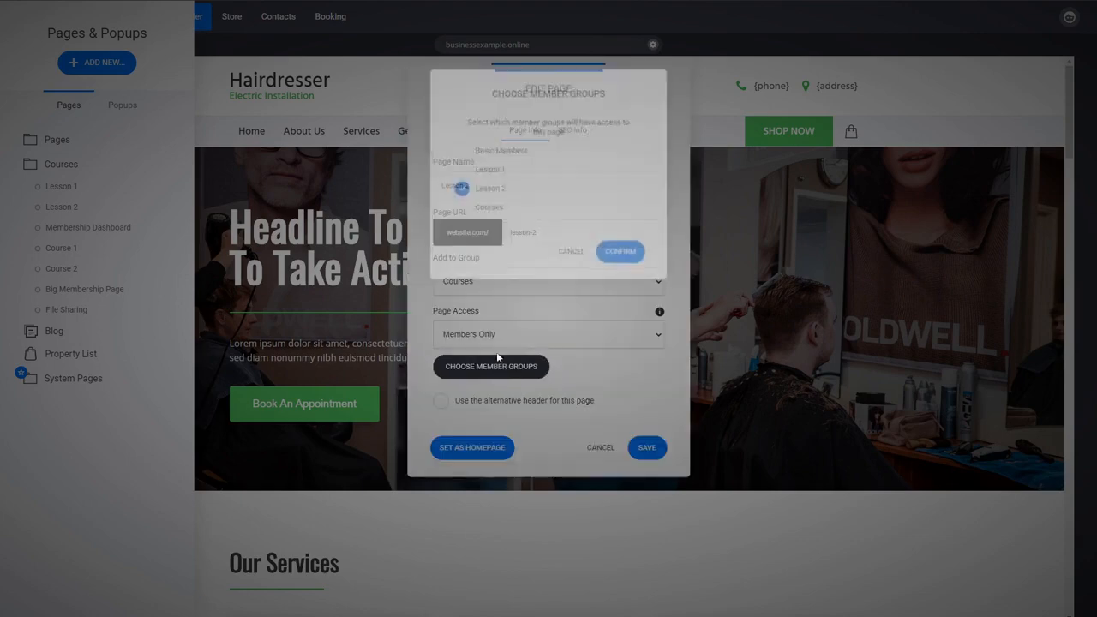
left_click(576, 251)
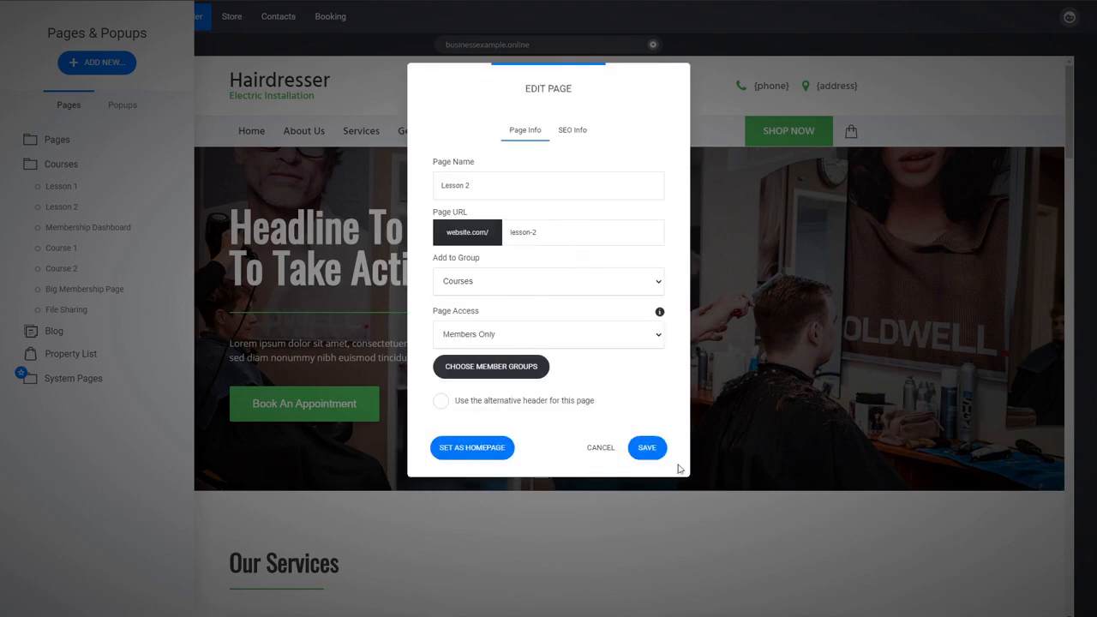
left_click(646, 447)
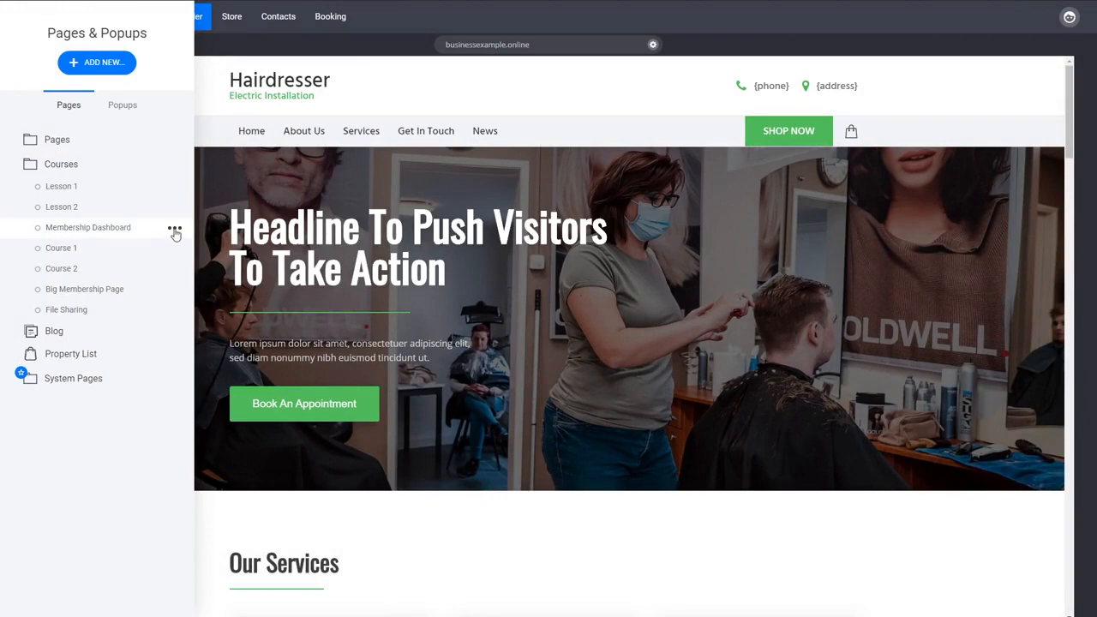
Make the Membership Dashboard page accessible to Members Only, limited to the Courses member group, and save it
left_click(175, 232)
left_click(171, 142)
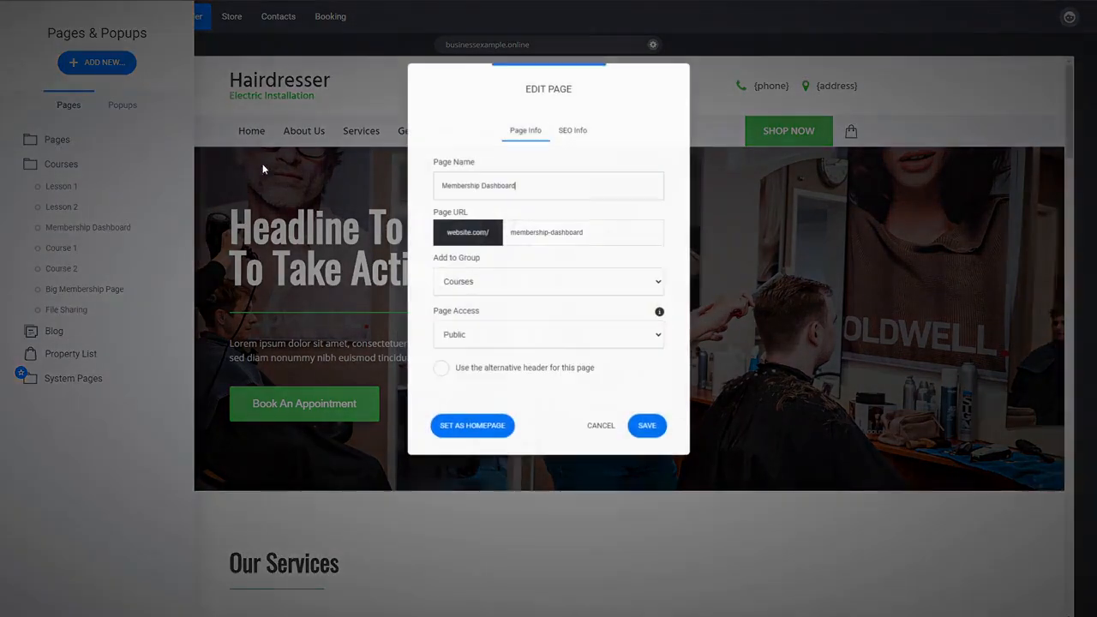
left_click(478, 381)
left_click(480, 367)
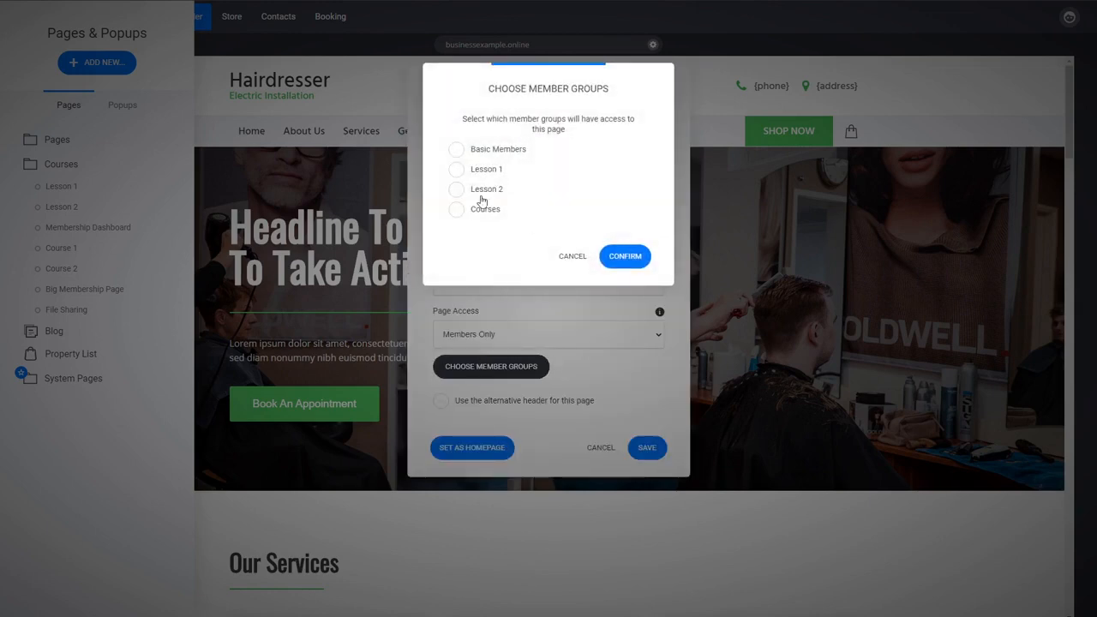
left_click(483, 210)
left_click(624, 257)
left_click(648, 449)
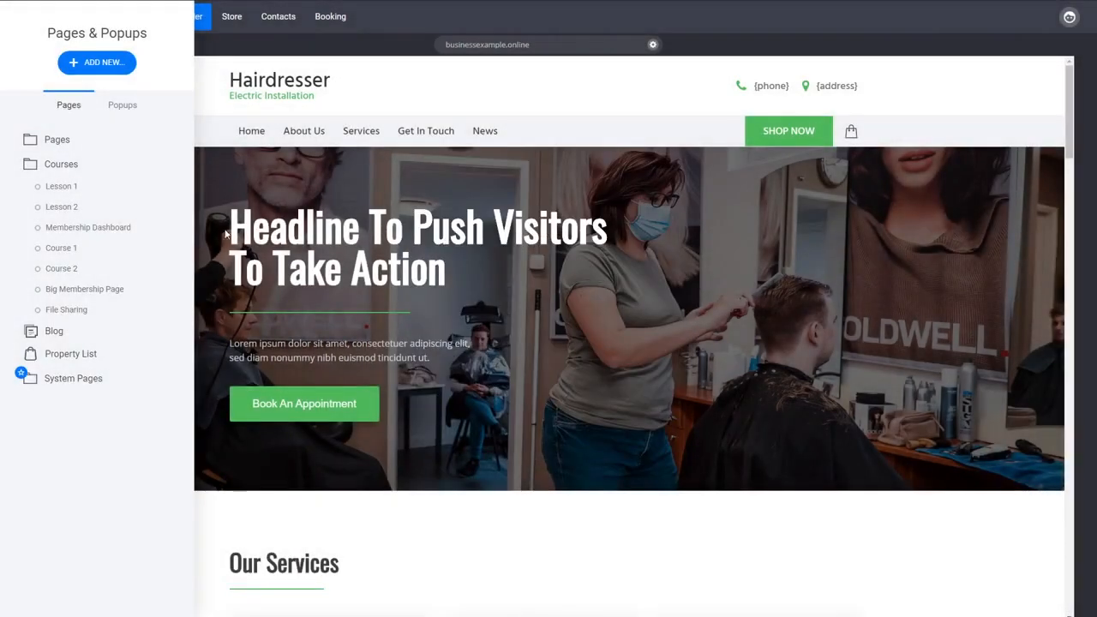
Open the Lesson 1 page and preview it as a website visitor to check its access restriction, and close the preview
left_click(119, 190)
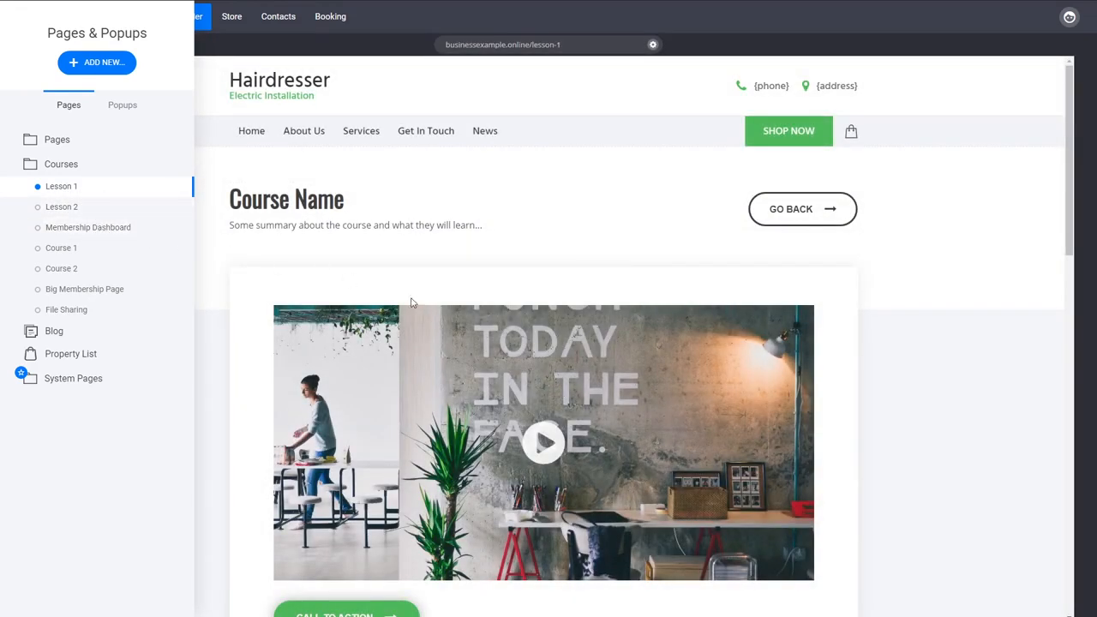
left_click(904, 400)
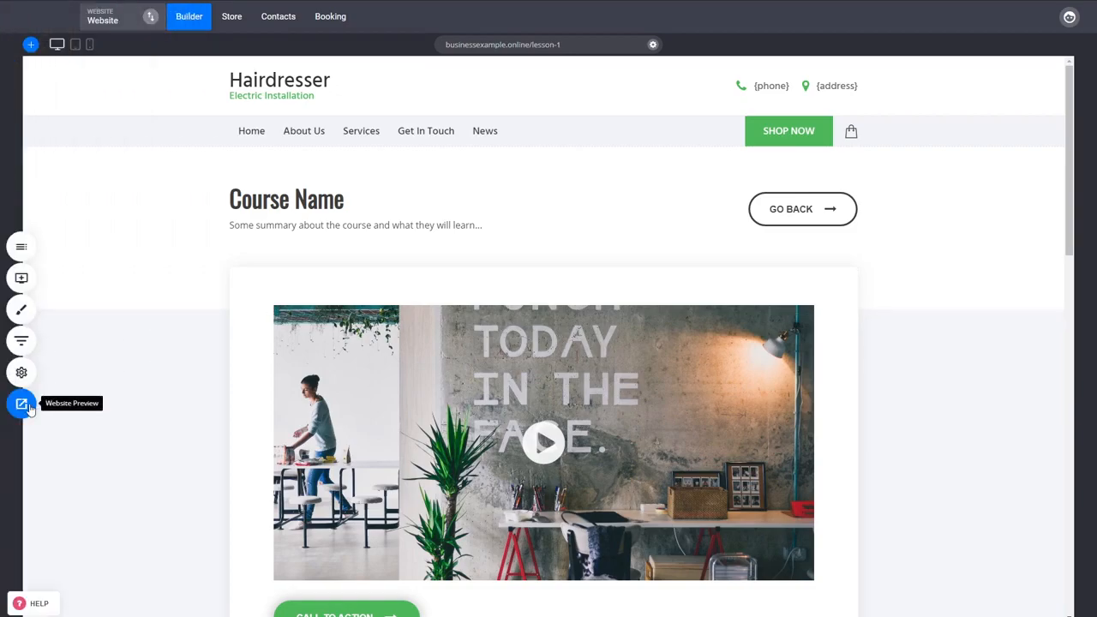
left_click(22, 404)
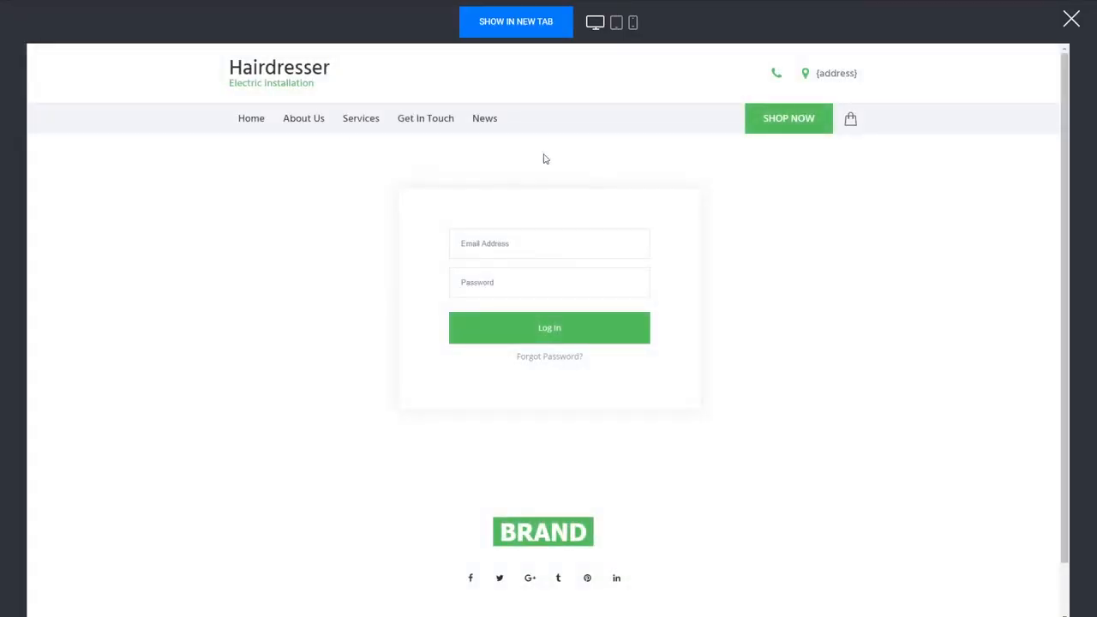
left_click(1071, 19)
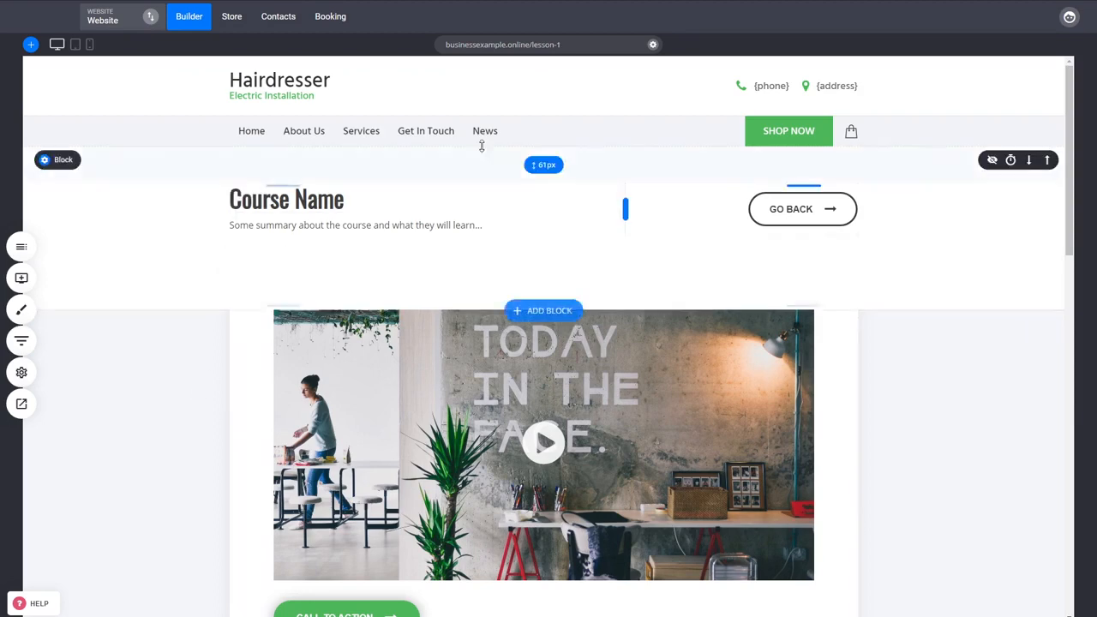
In the contacts area, review the page to redirect to after login for the Lesson 2 and Courses member groups
left_click(294, 22)
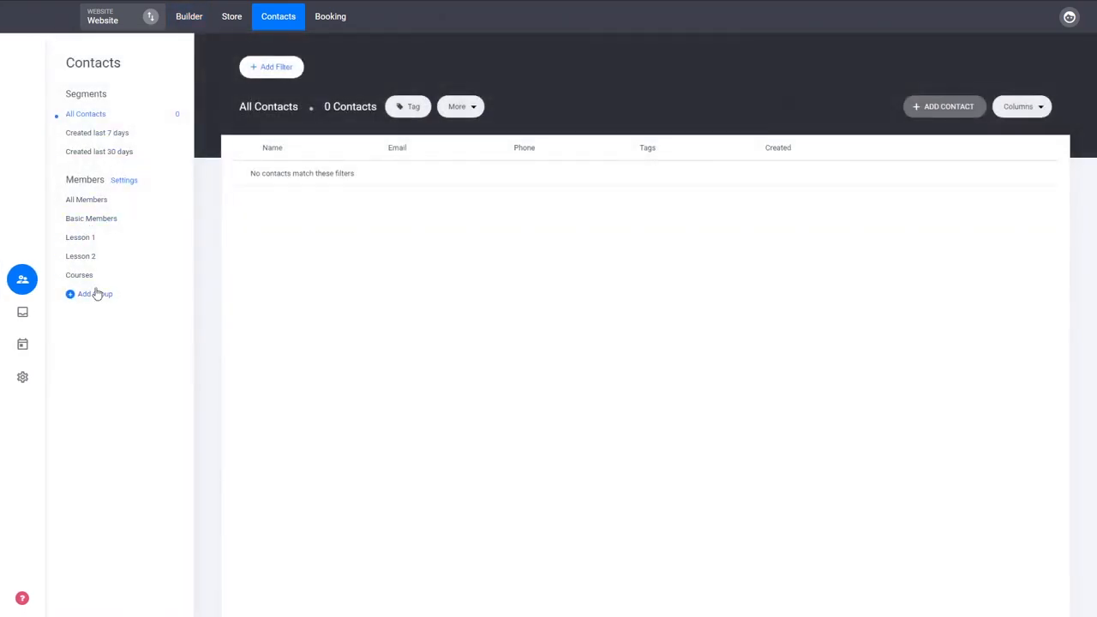
left_click(89, 257)
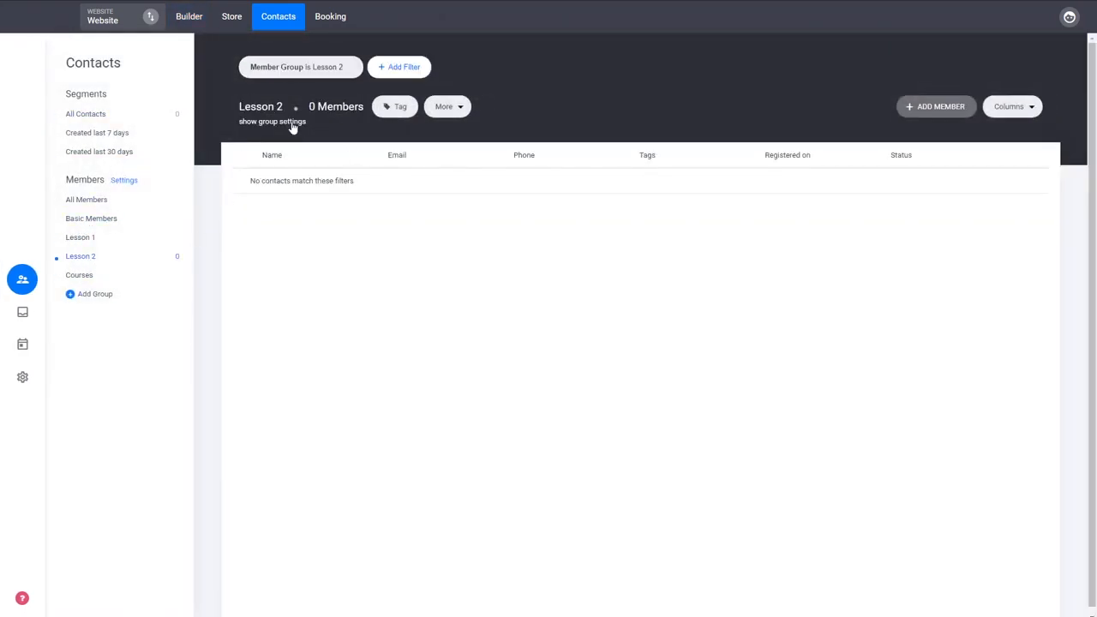
left_click(291, 122)
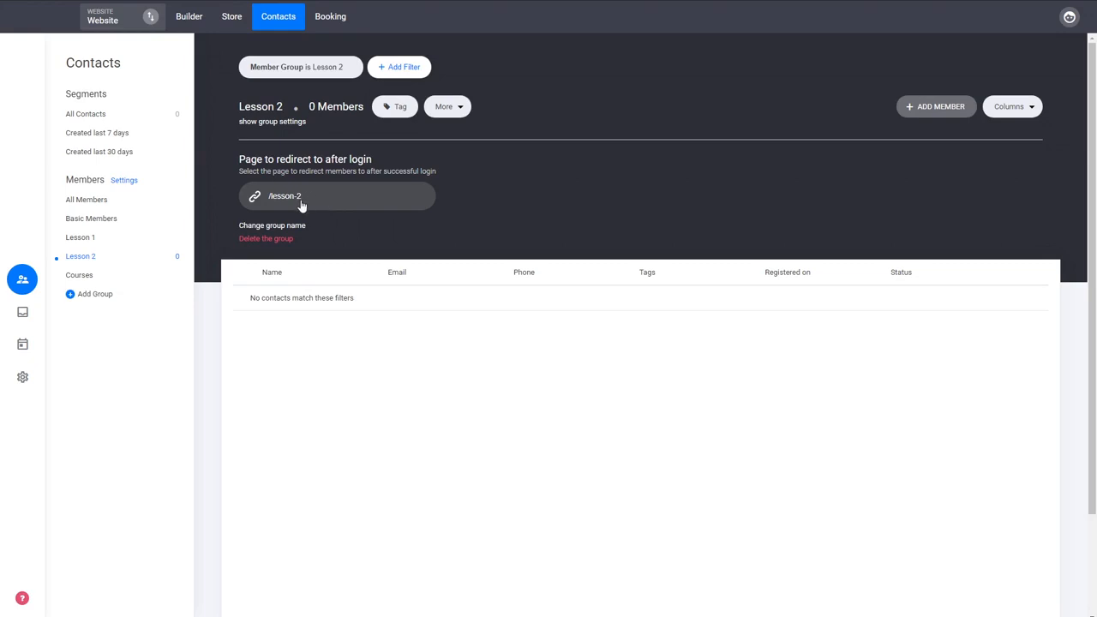
left_click(90, 276)
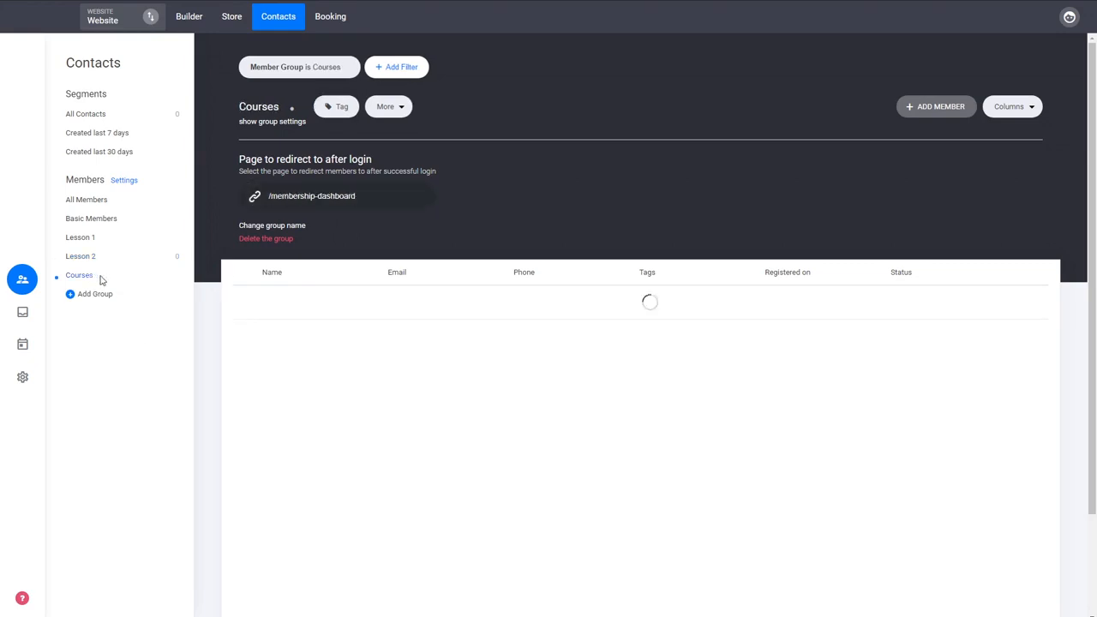
Return to the website builder and bring up the page options for Membership Dashboard in the Courses folder
left_click(186, 26)
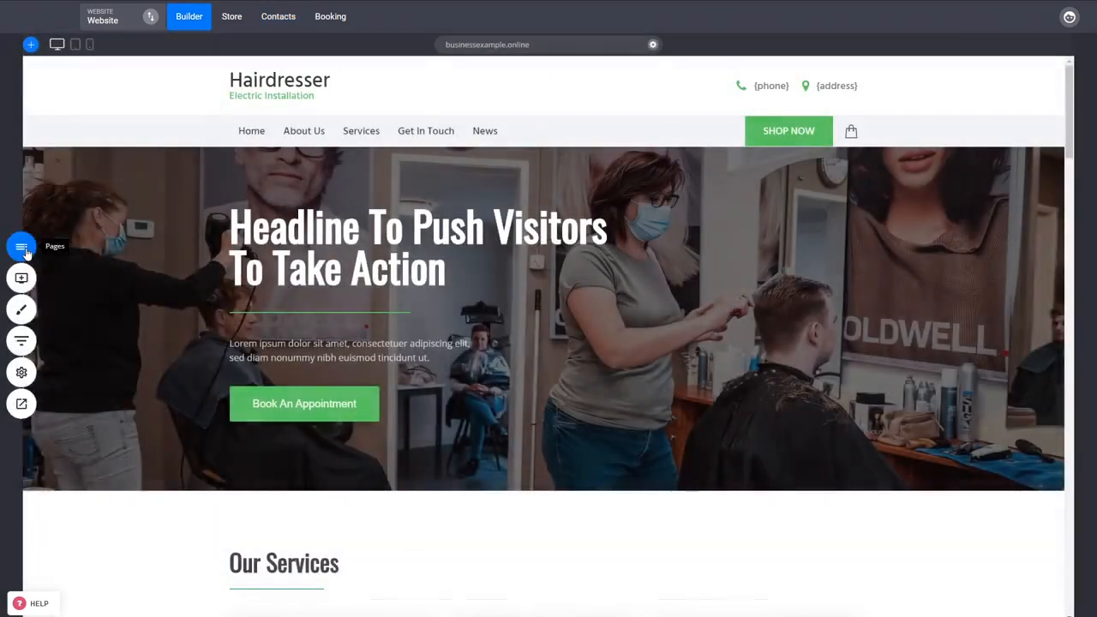
left_click(22, 247)
left_click(96, 351)
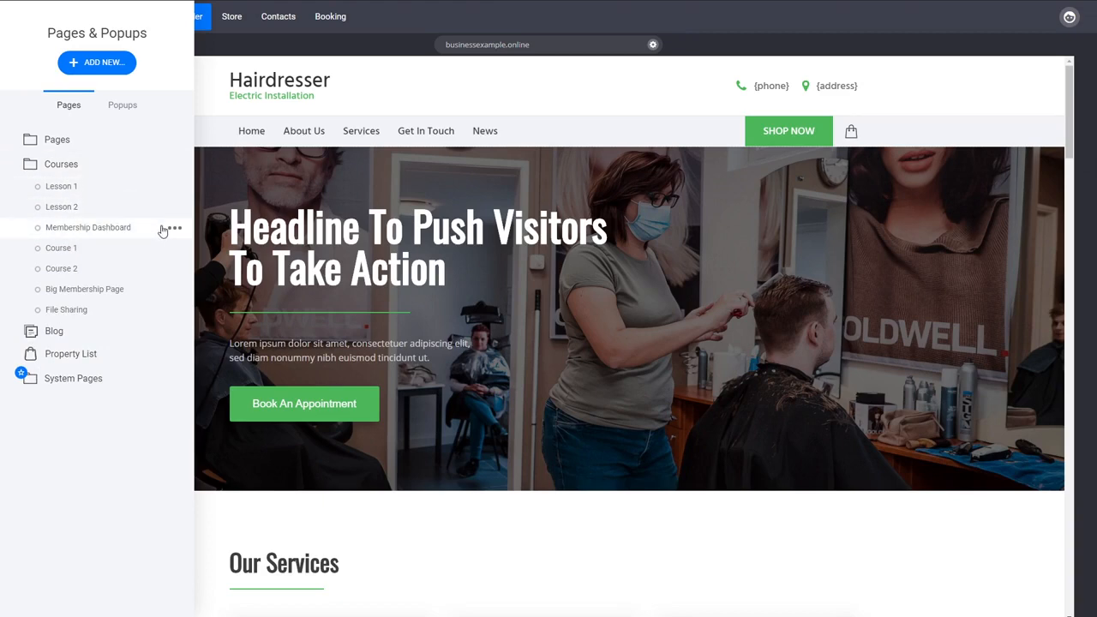
left_click(174, 230)
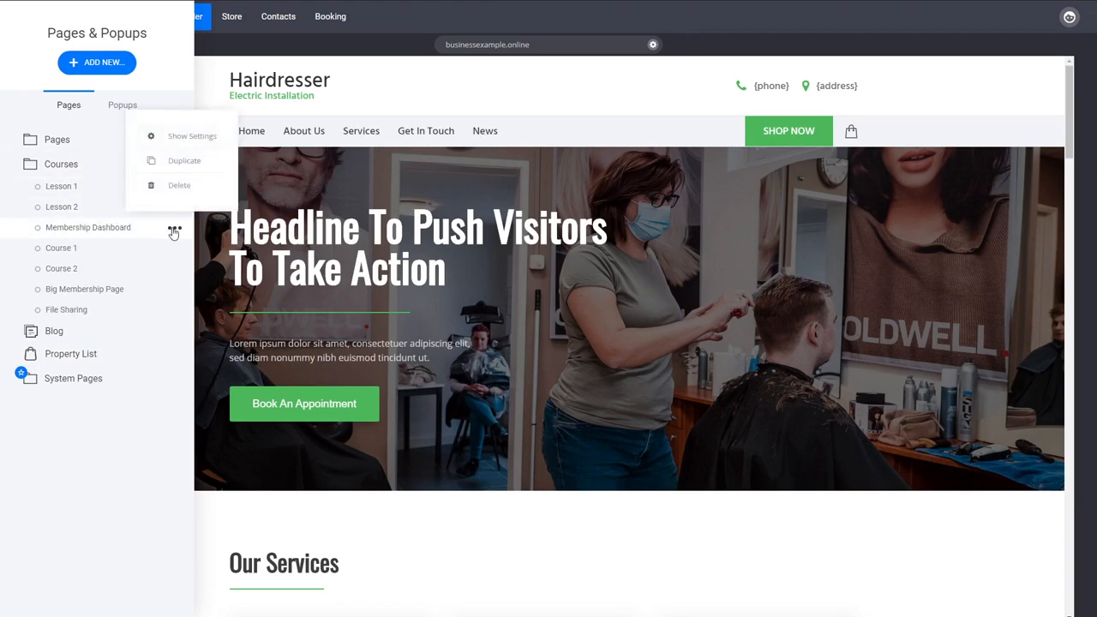